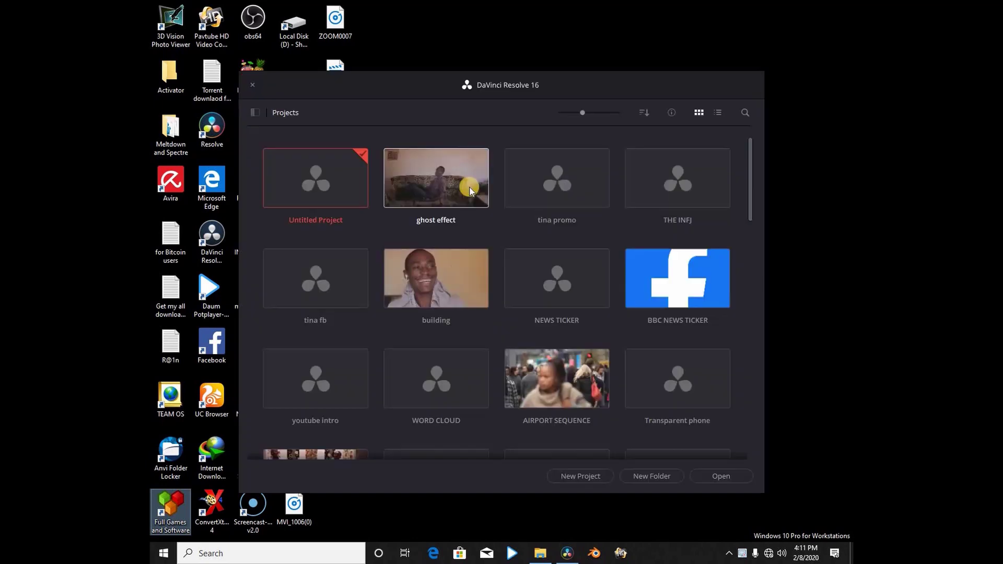
# Step: Open the ghost effect project, hide the Inspector and load MVI_2091.MOV into the source viewer
pyautogui.click(447, 192)
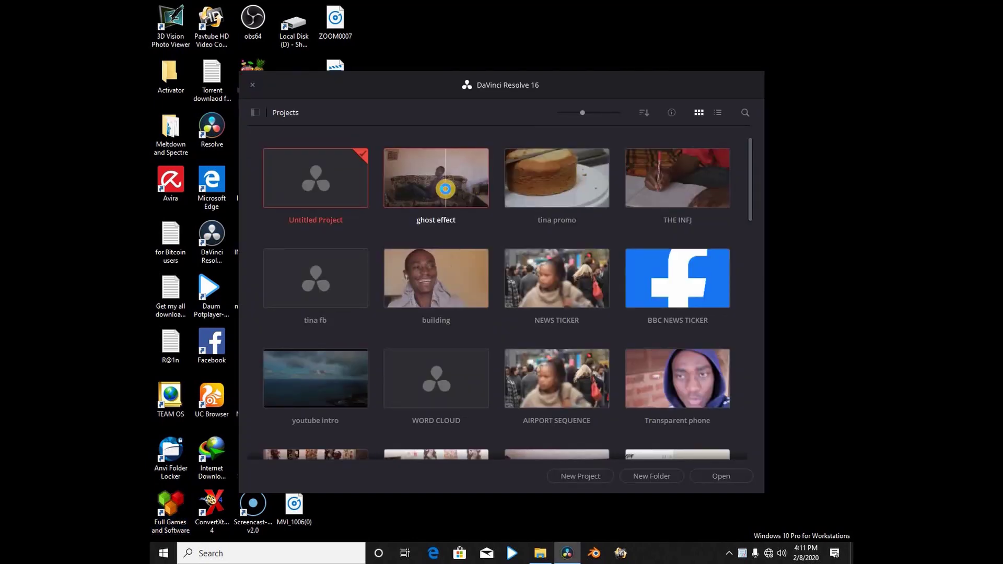
pyautogui.doubleClick(446, 189)
pyautogui.click(828, 37)
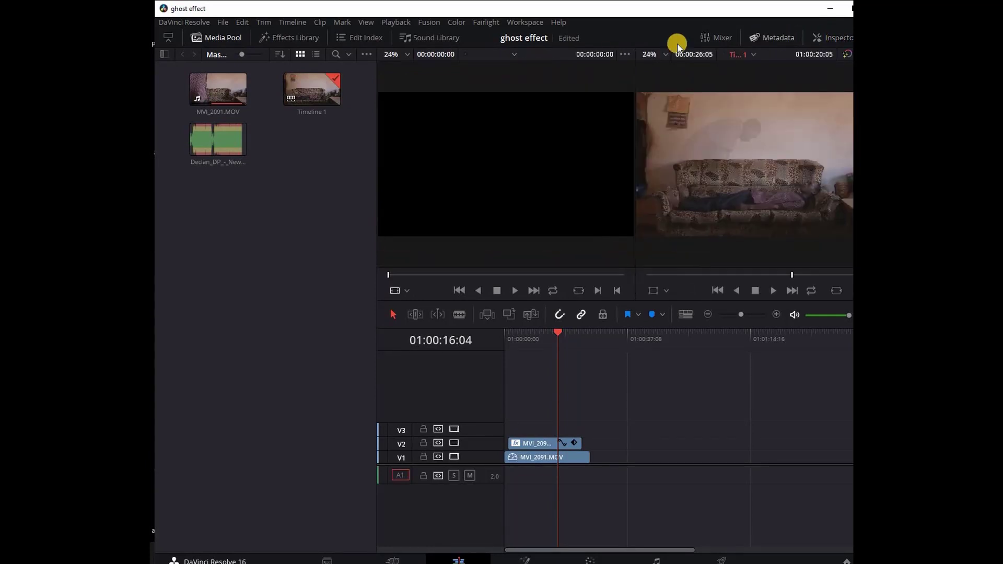
pyautogui.moveTo(208, 91); pyautogui.dragTo(449, 203)
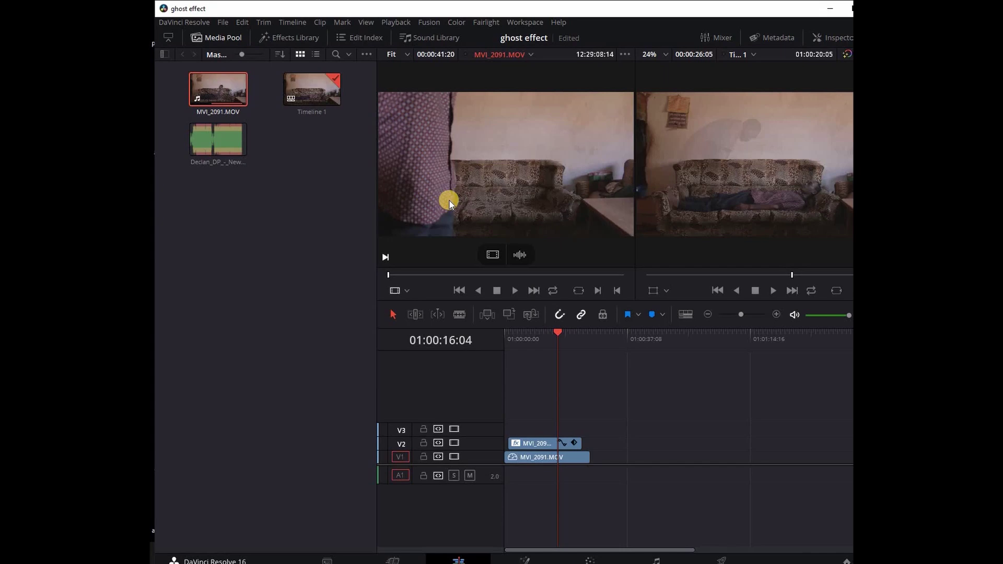
# Step: Mark an in point where the man lies asleep and preview the clip from there
pyautogui.click(408, 274)
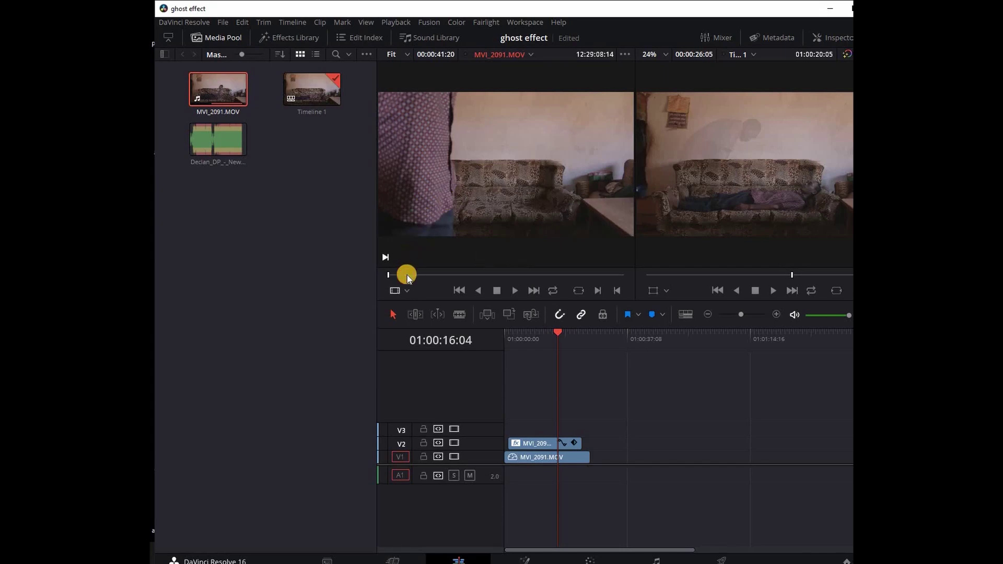
pyautogui.moveTo(408, 275); pyautogui.dragTo(418, 275)
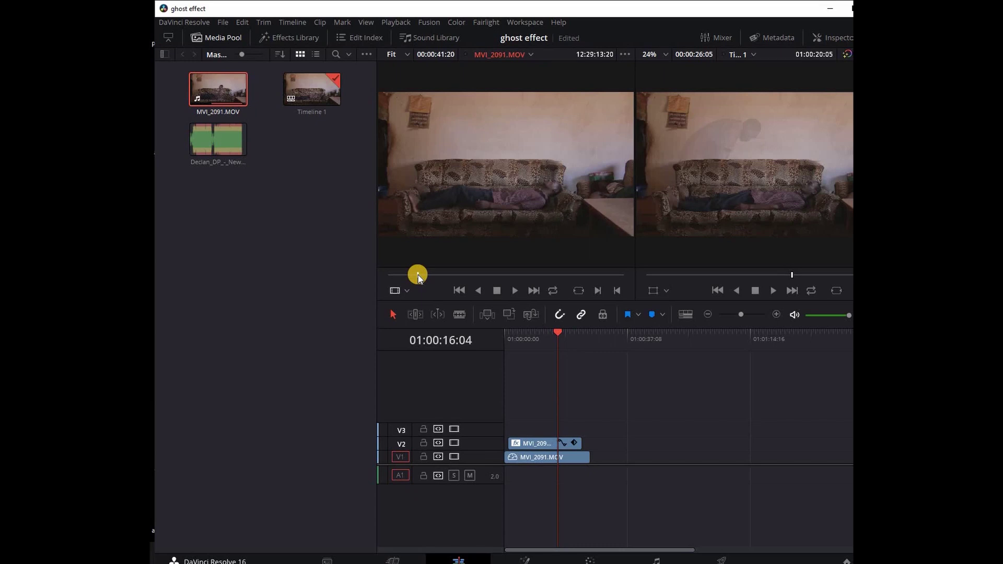
pyautogui.press('i')
pyautogui.press('space')
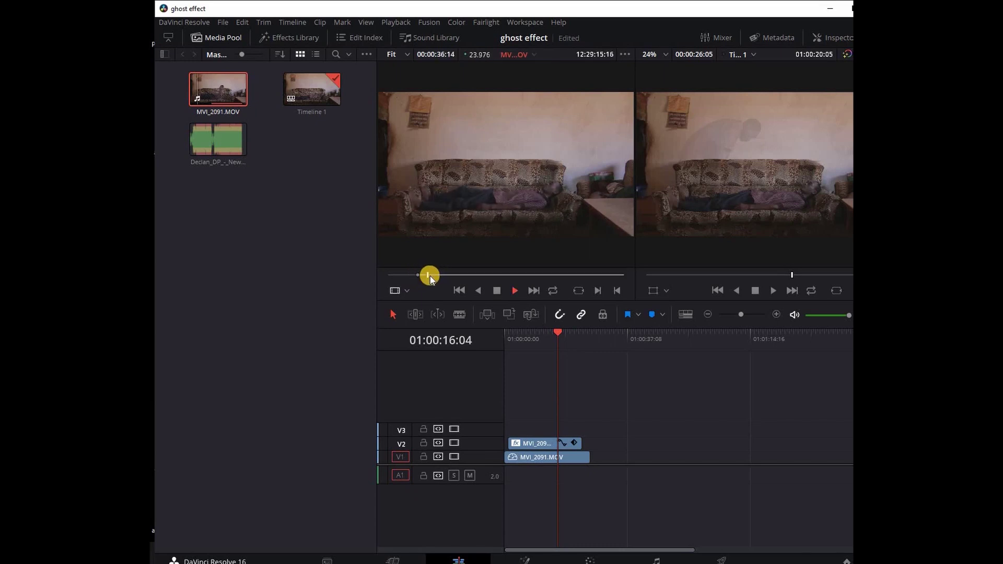
pyautogui.press('space')
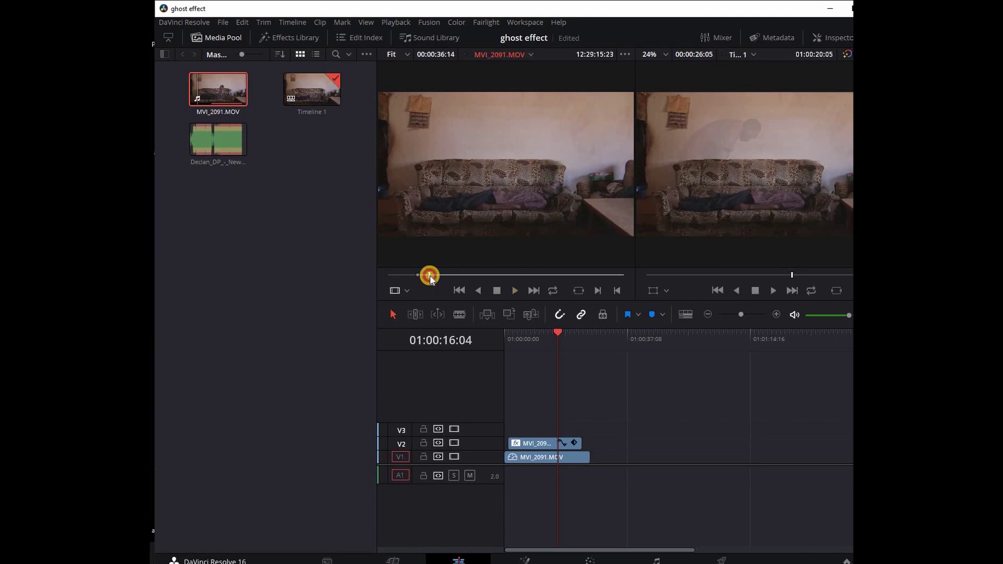
pyautogui.press('space')
pyautogui.press('space')
pyautogui.press('space')
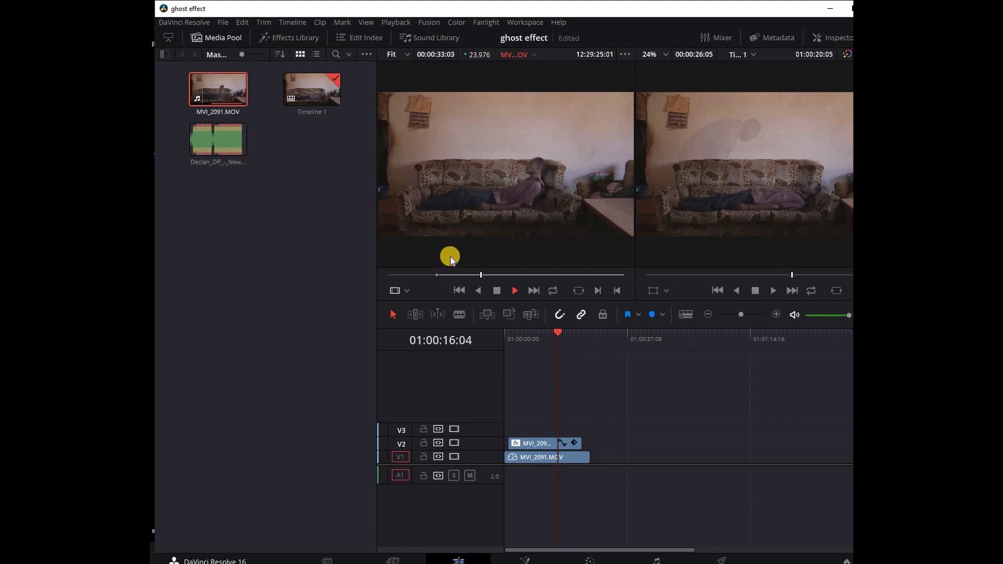
# Step: Place the marked clip, video only, on track V2 at 01:00:37:00
pyautogui.press('space')
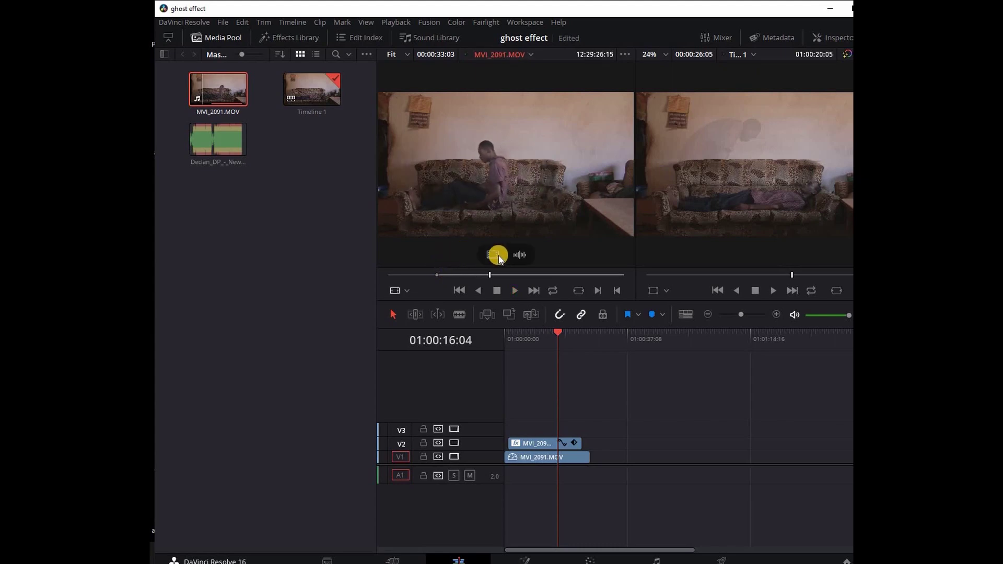
pyautogui.moveTo(497, 256); pyautogui.dragTo(635, 439)
pyautogui.click(635, 342)
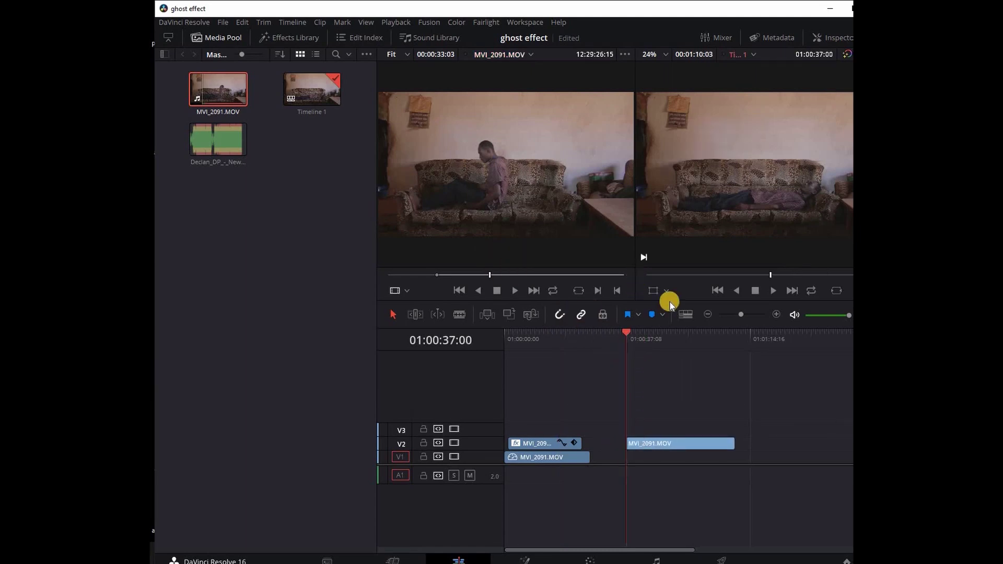
# Step: Play the new V2 clip, show its properties in the Inspector and raise the track divider
pyautogui.press('space')
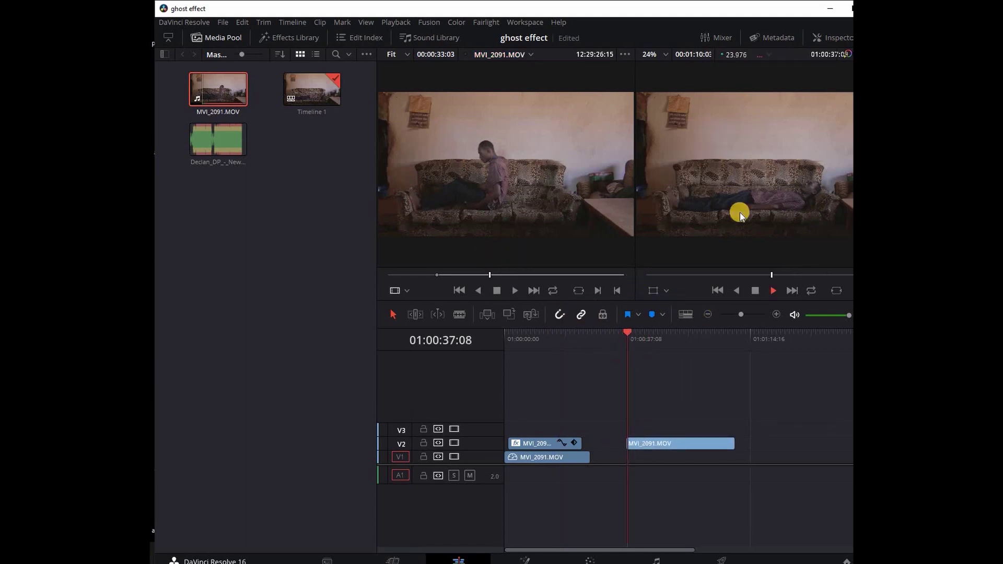
pyautogui.click(830, 39)
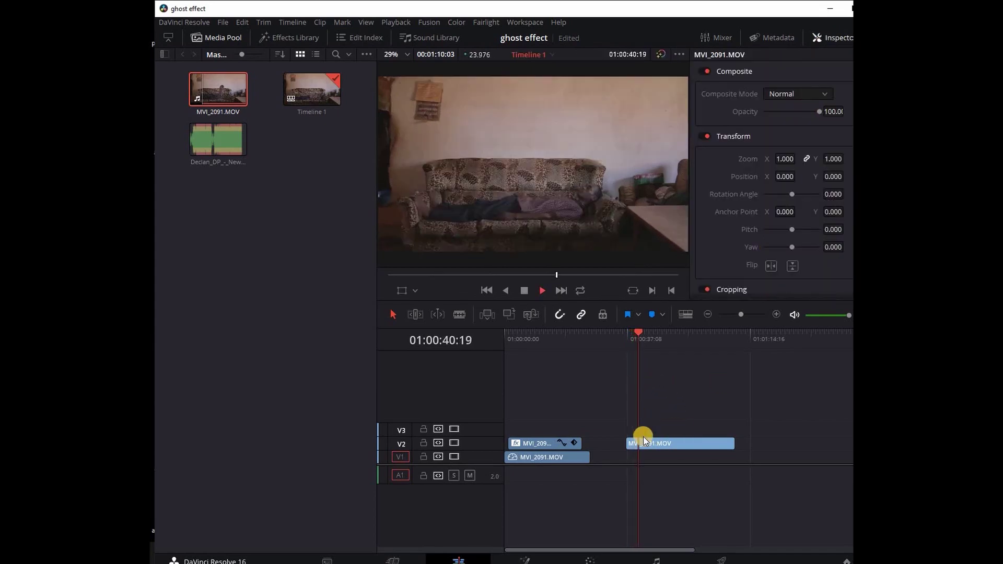
pyautogui.press('space')
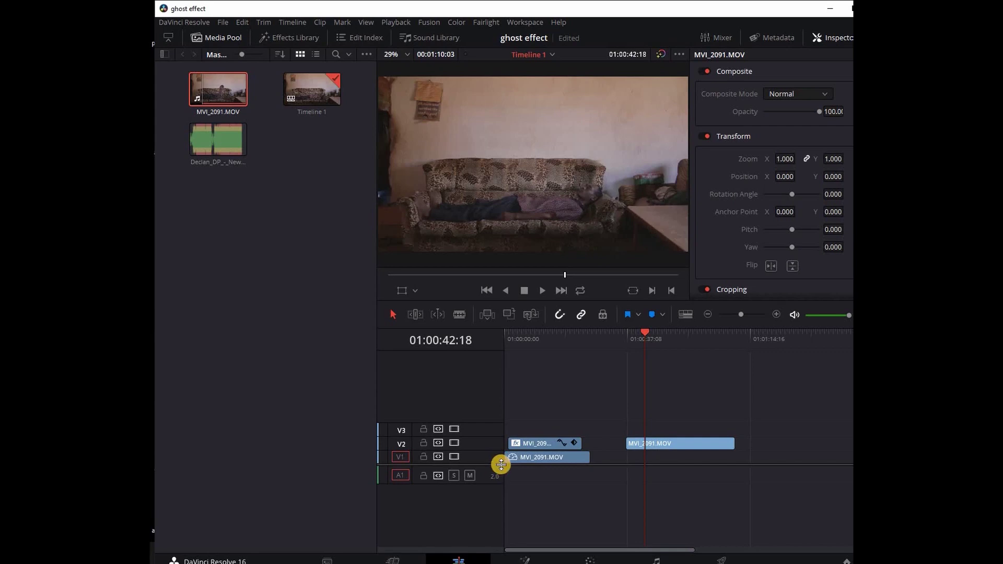
pyautogui.moveTo(501, 465); pyautogui.dragTo(497, 436)
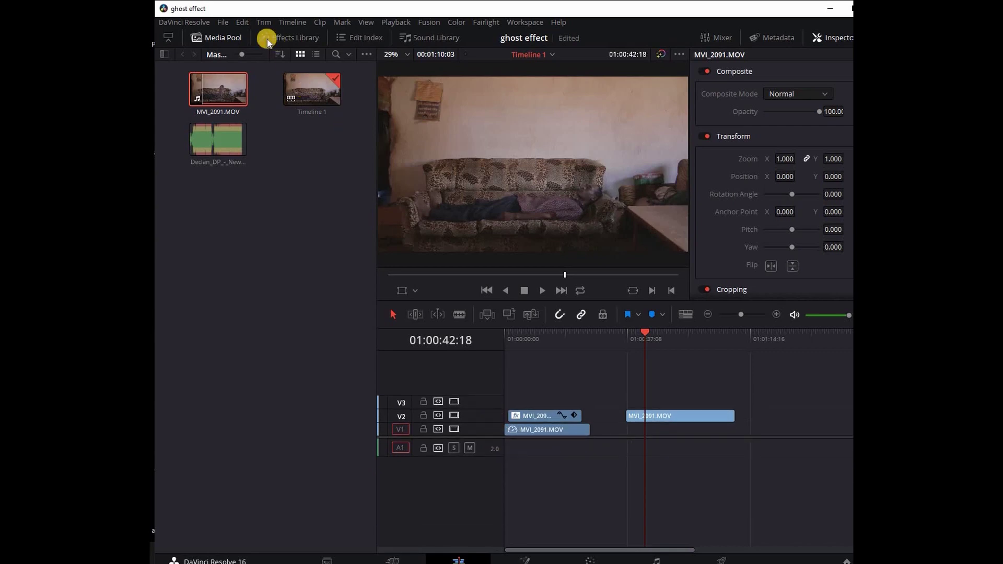
# Step: Hide the Media Pool and Inspector and increase the Video Track Height in timeline view options
pyautogui.click(225, 37)
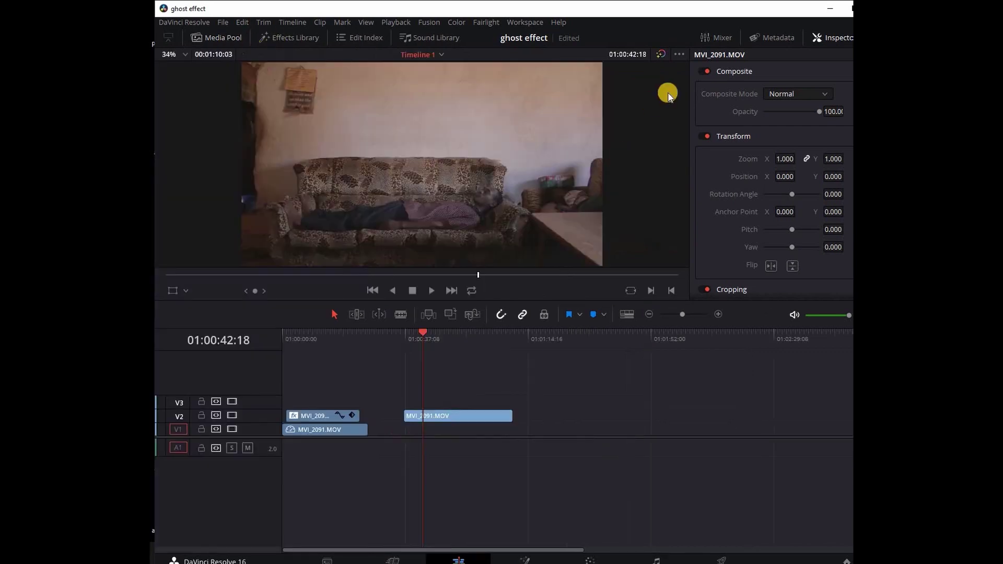
pyautogui.click(832, 38)
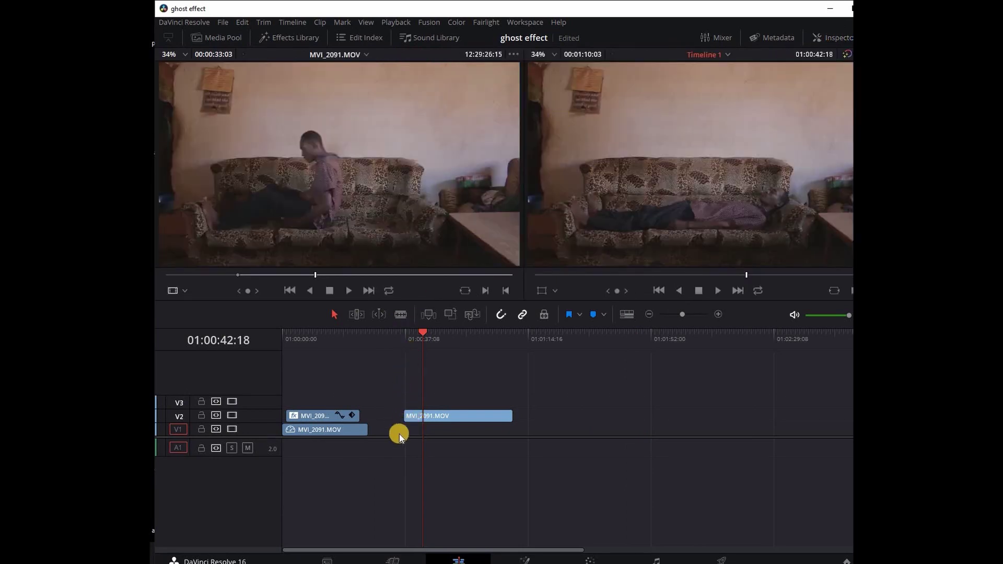
pyautogui.moveTo(397, 437); pyautogui.dragTo(403, 465)
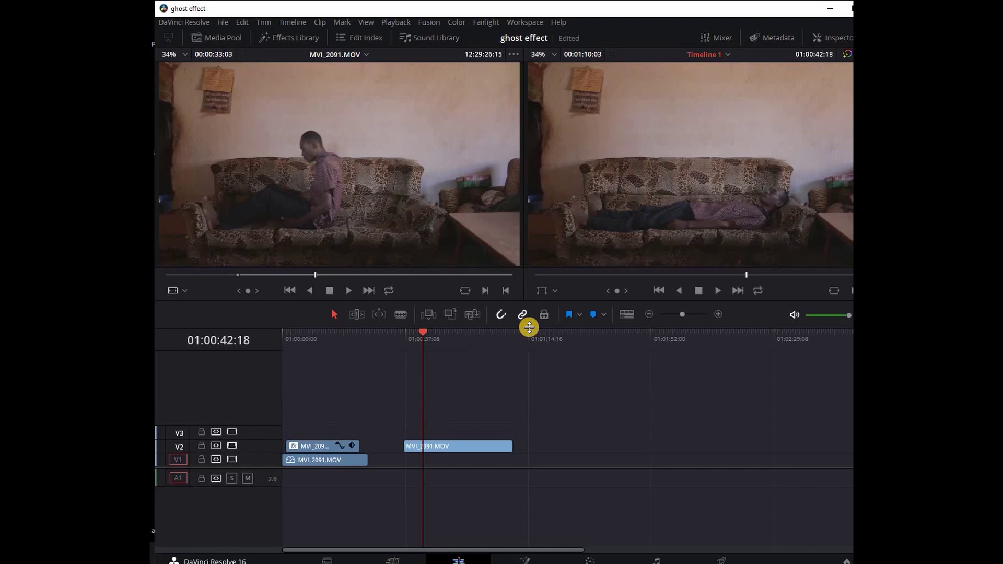
pyautogui.click(628, 315)
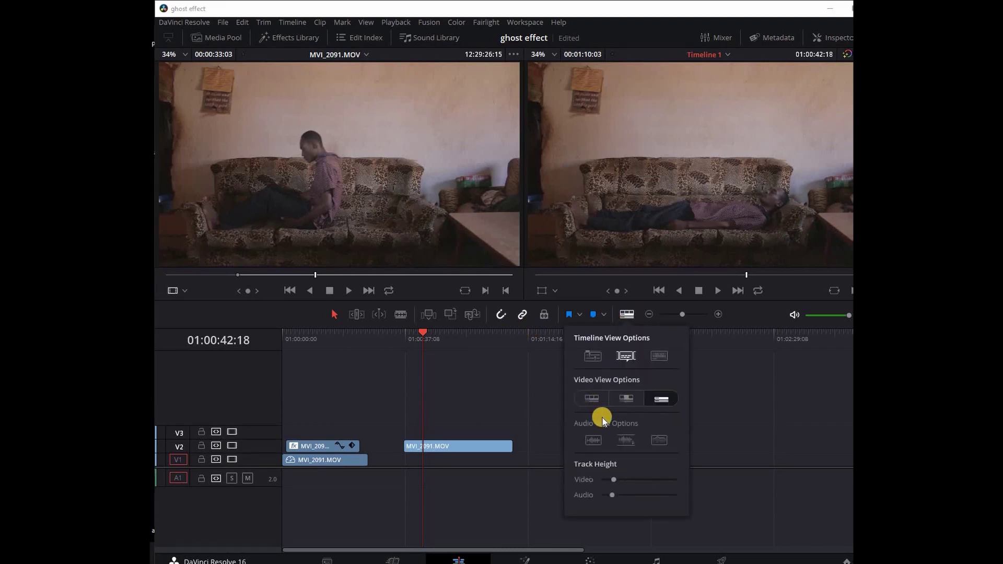
pyautogui.moveTo(613, 479); pyautogui.dragTo(638, 495)
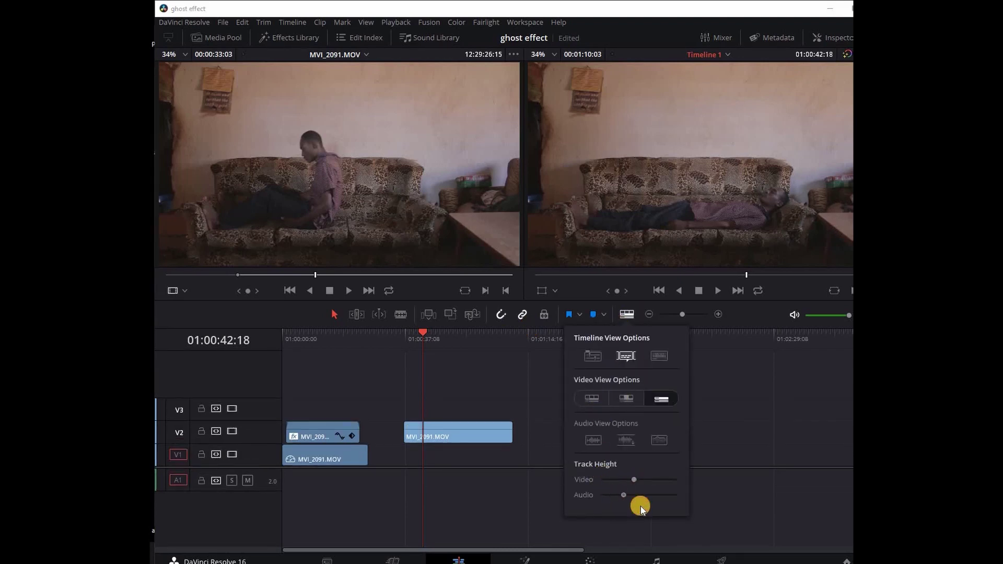
pyautogui.click(412, 345)
# Step: Scrub the playhead back to 01:00:42:20, where the man still lies asleep
pyautogui.click(443, 337)
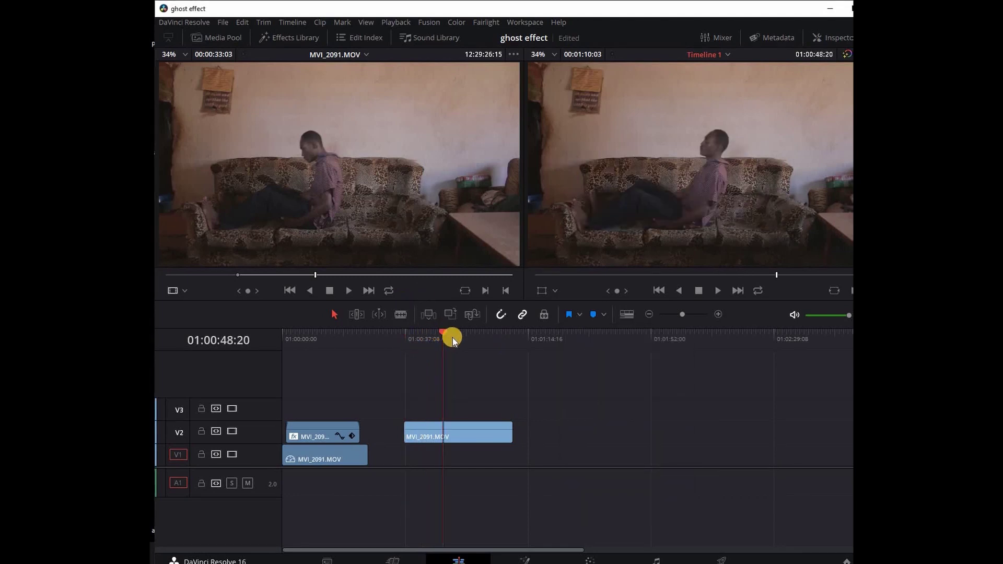
pyautogui.click(439, 332)
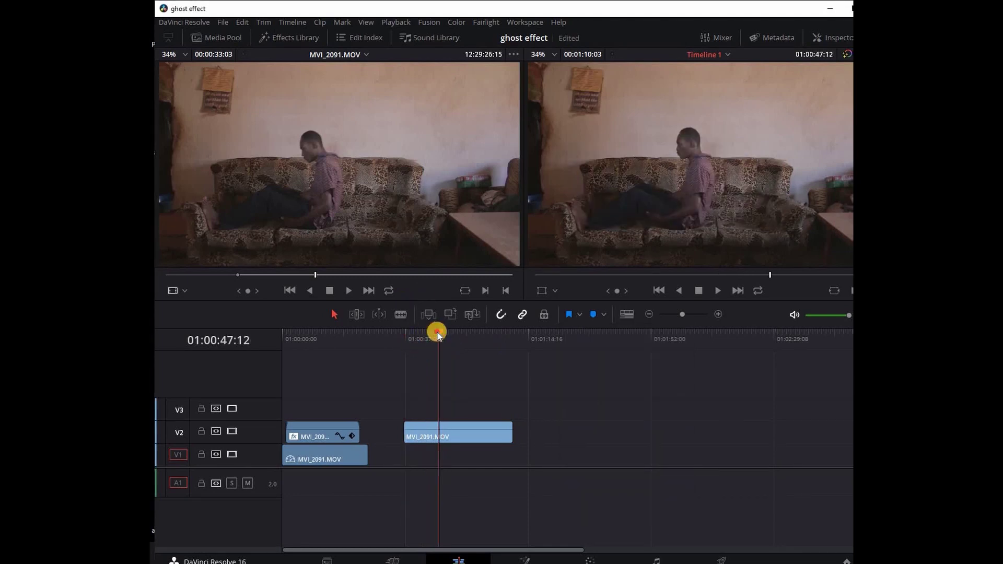
pyautogui.moveTo(431, 333); pyautogui.dragTo(423, 338)
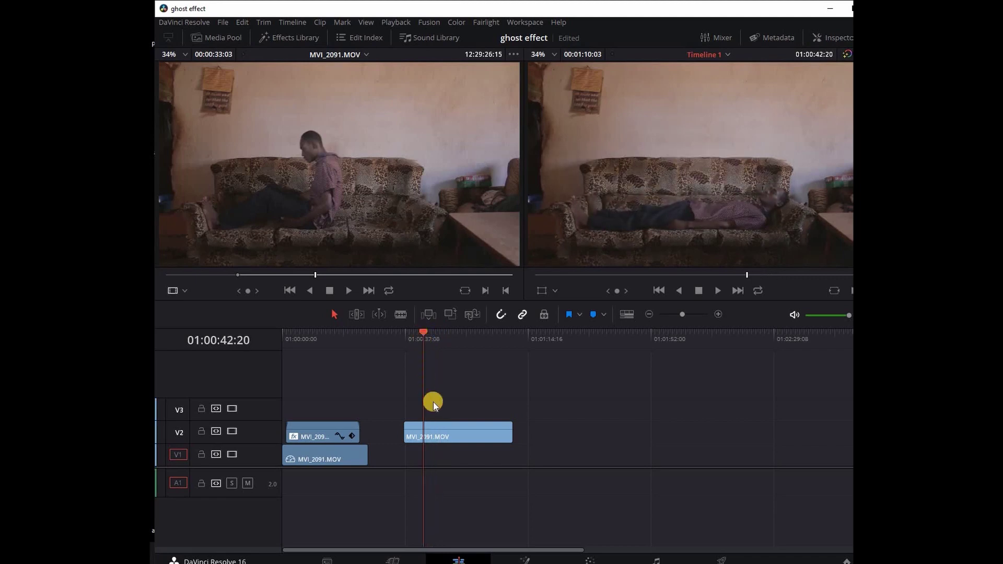
# Step: Split the V2 clip at the playhead with Ctrl+B and move the short first piece onto V1
pyautogui.click(427, 432)
pyautogui.hotkey('ctrl', 'b')
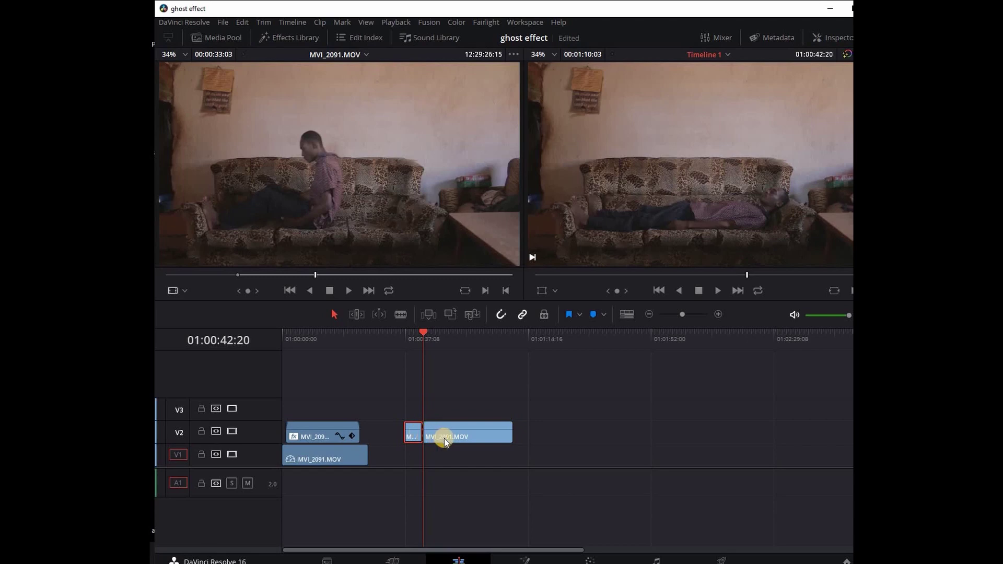
pyautogui.moveTo(443, 437); pyautogui.dragTo(448, 411)
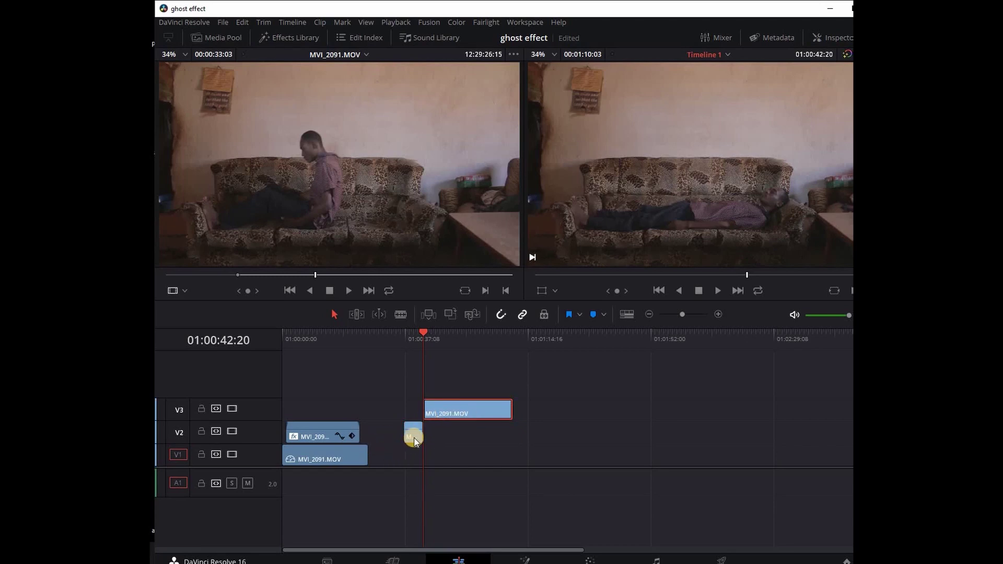
pyautogui.moveTo(412, 432); pyautogui.dragTo(444, 432)
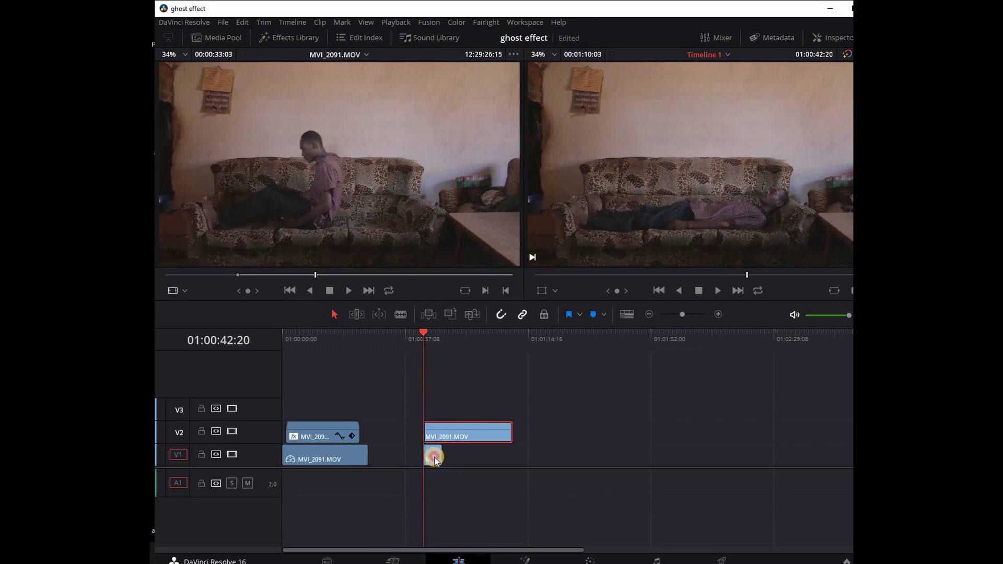
pyautogui.click(434, 458)
# Step: Make the V1 piece a freeze frame via Change Clip Speed and stretch it to the V2 clip's end
pyautogui.rightClick(434, 459)
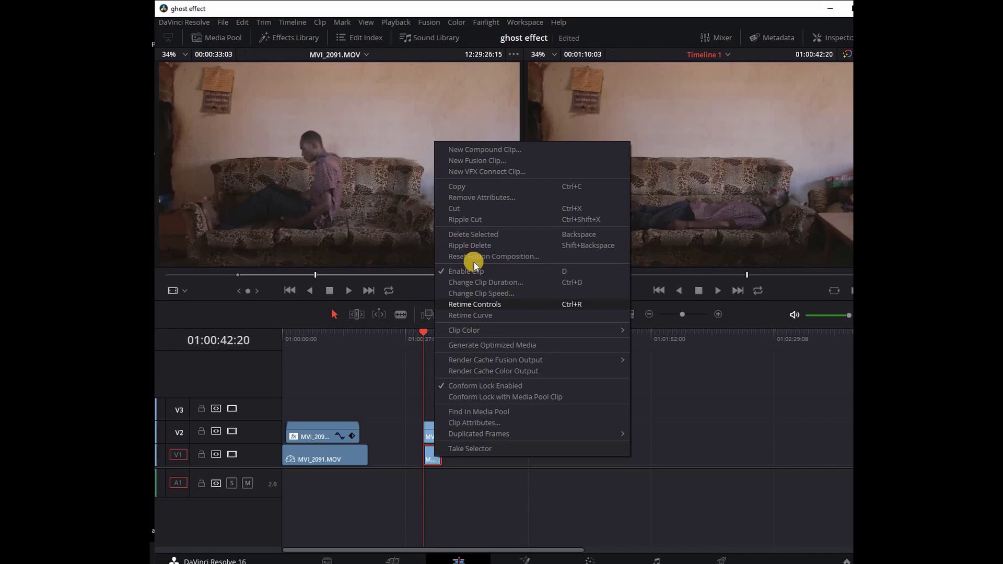
pyautogui.click(475, 293)
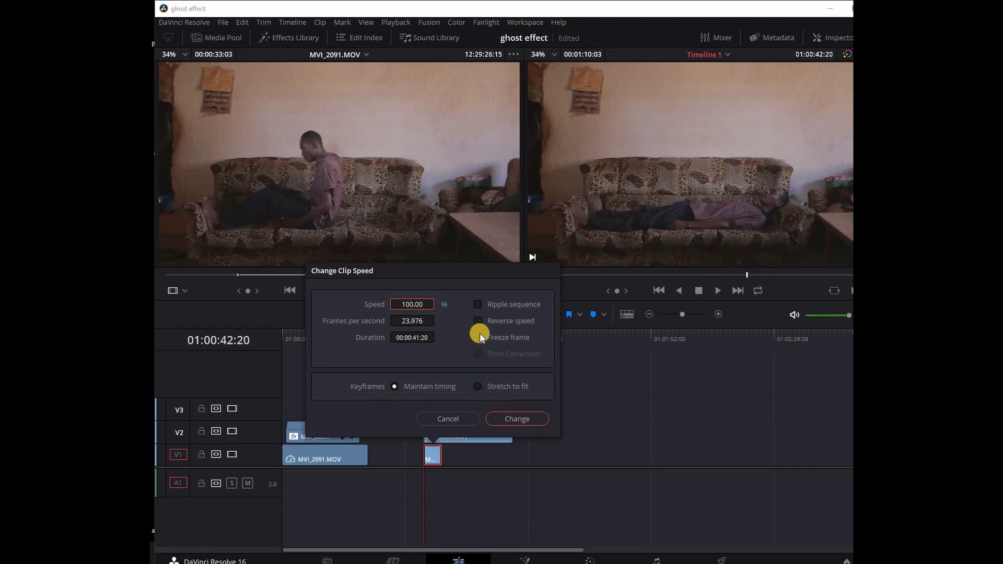
pyautogui.click(478, 337)
pyautogui.click(518, 418)
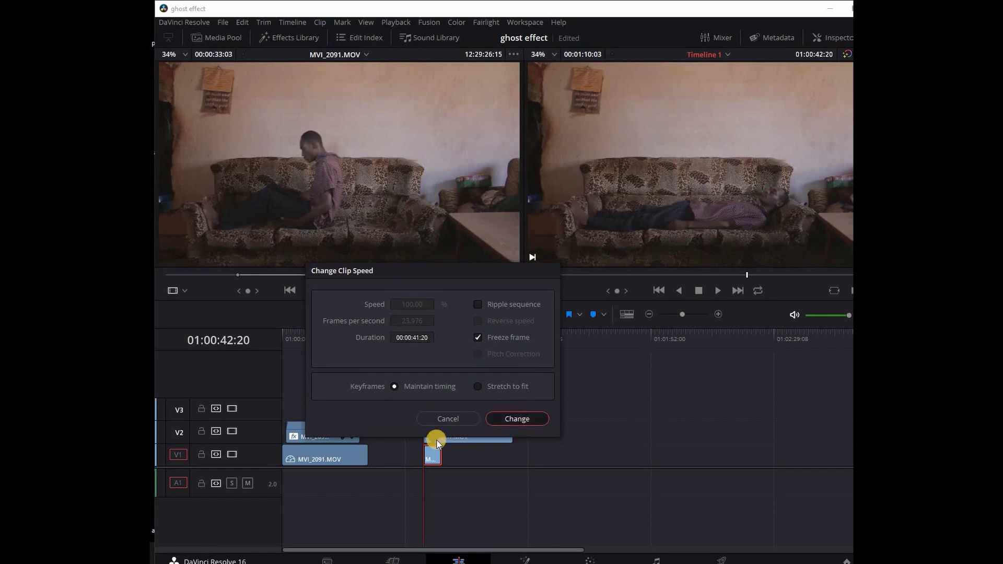
pyautogui.moveTo(439, 457); pyautogui.dragTo(507, 471)
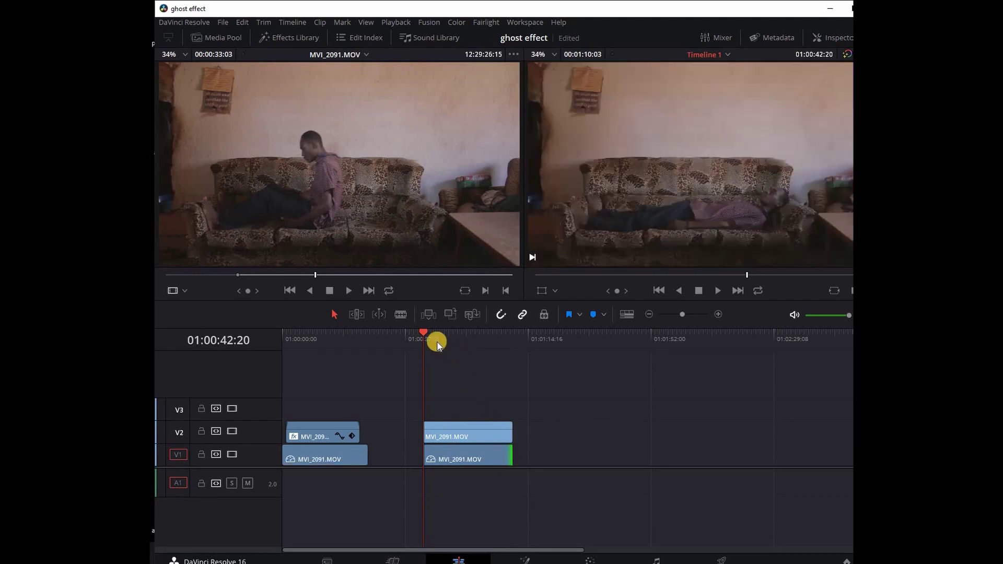
# Step: Snap the V2 clip's start to 01:00:44:16, just after the freeze frame begins, and play the result
pyautogui.moveTo(465, 428)
pyautogui.mouseDown()
pyautogui.moveTo(461, 420)
pyautogui.moveTo(475, 421)
pyautogui.mouseUp()
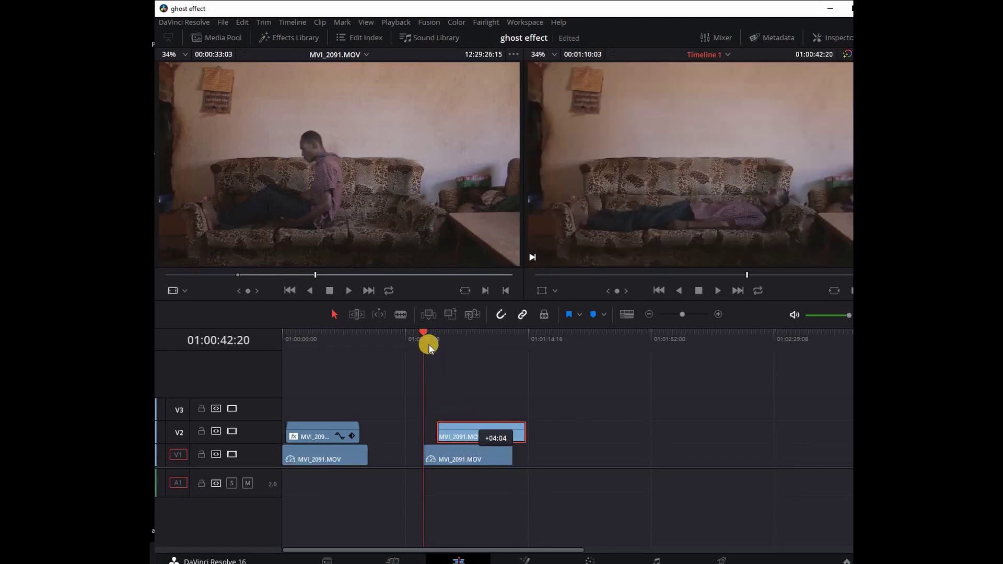
pyautogui.click(689, 314)
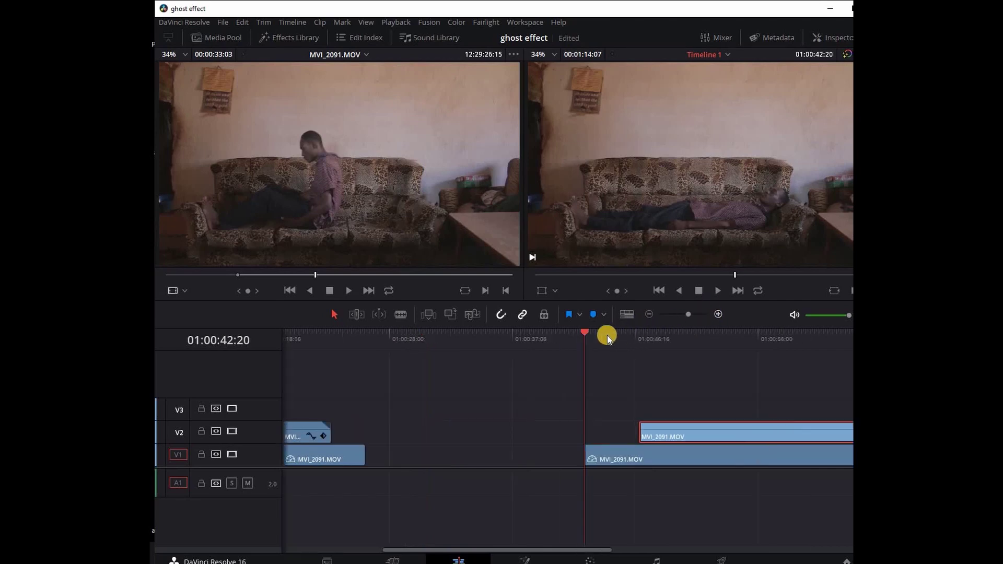
pyautogui.click(598, 341)
pyautogui.press('space')
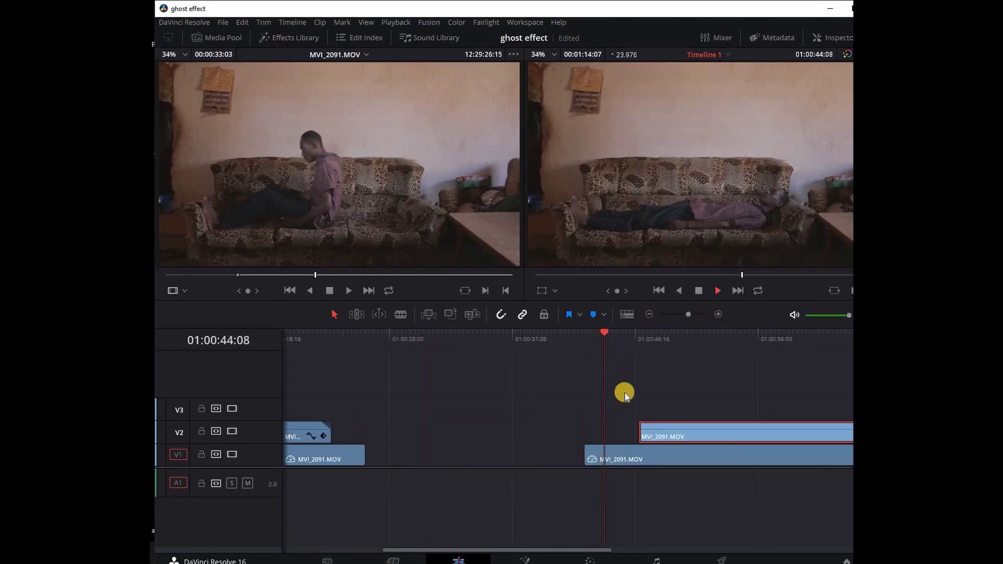
pyautogui.moveTo(625, 433); pyautogui.dragTo(614, 403)
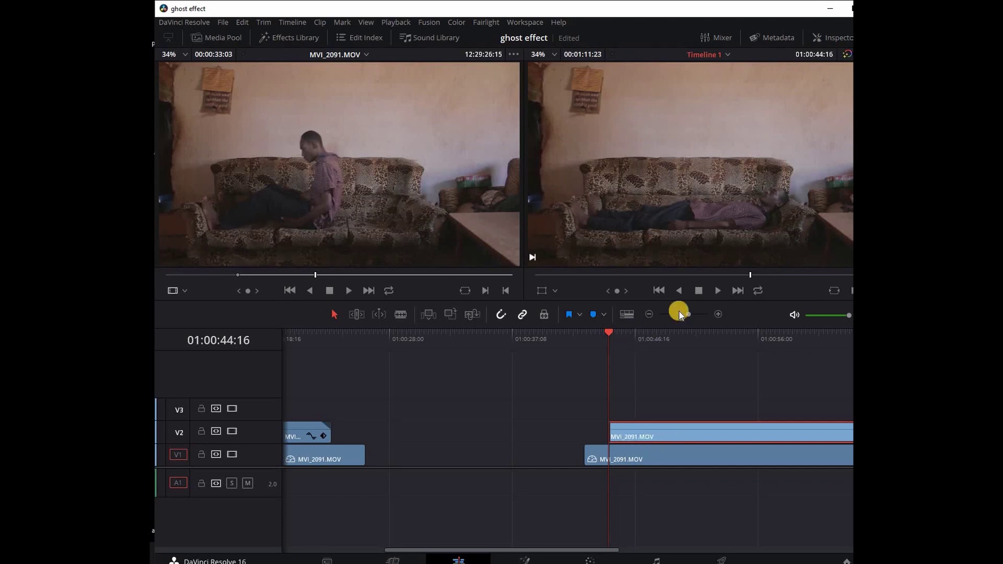
pyautogui.click(651, 318)
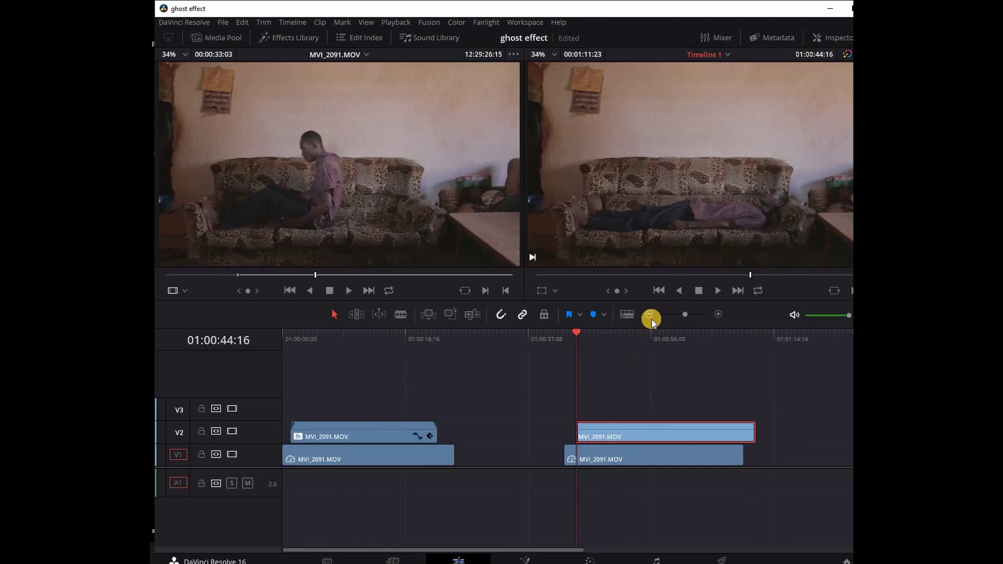
pyautogui.press('space')
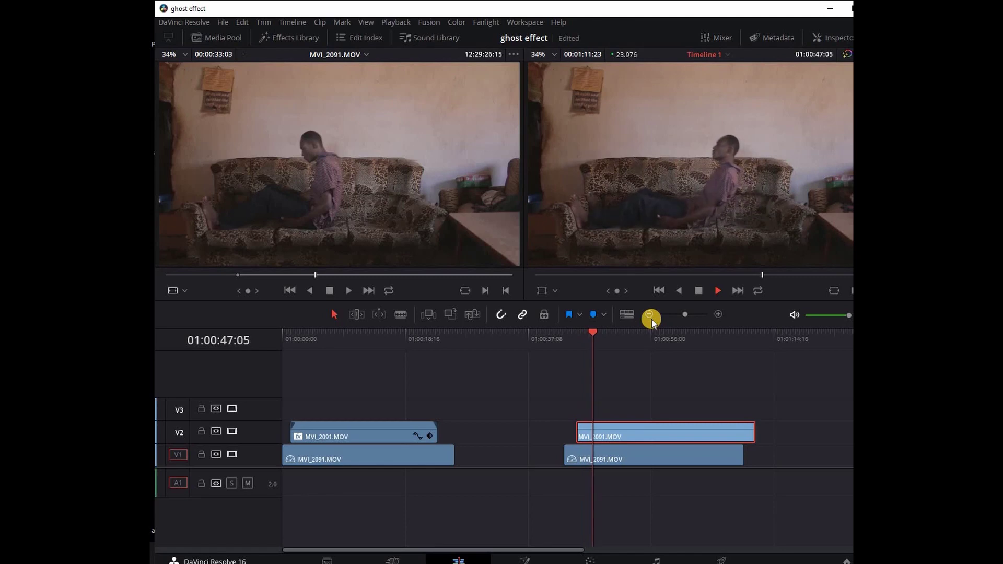